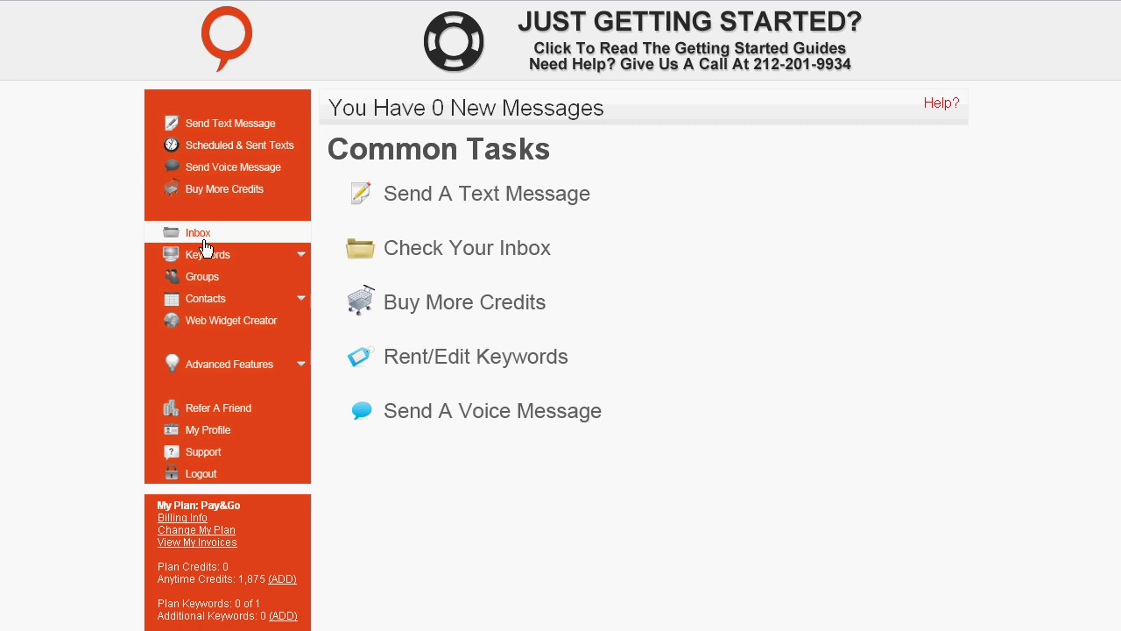
Create a new contact group named Customers and save it.
click(205, 276)
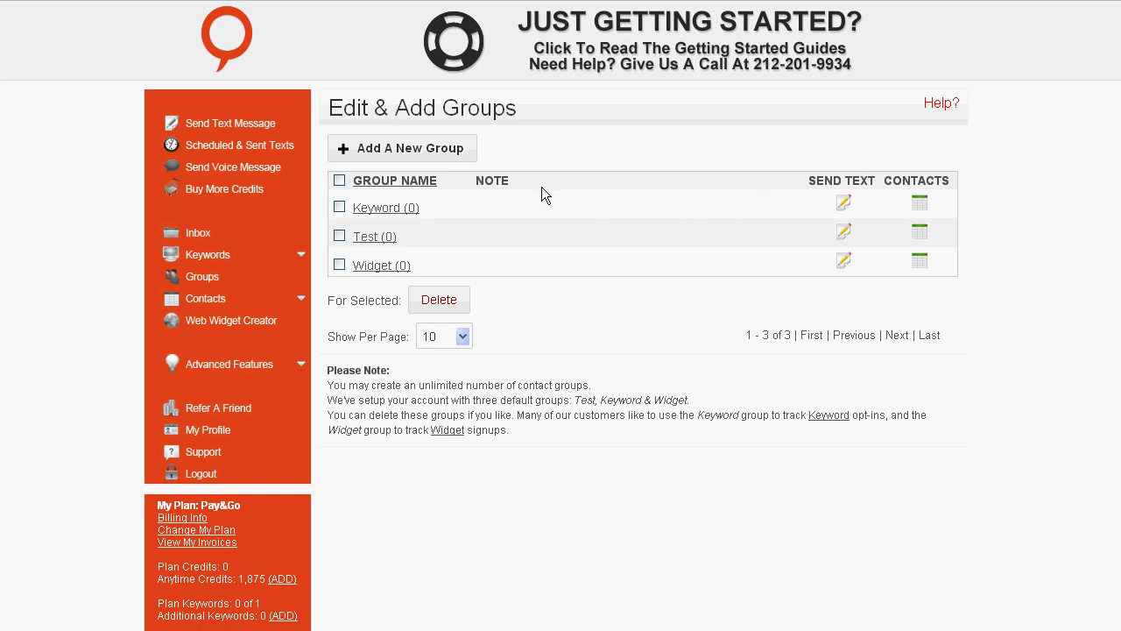
click(448, 166)
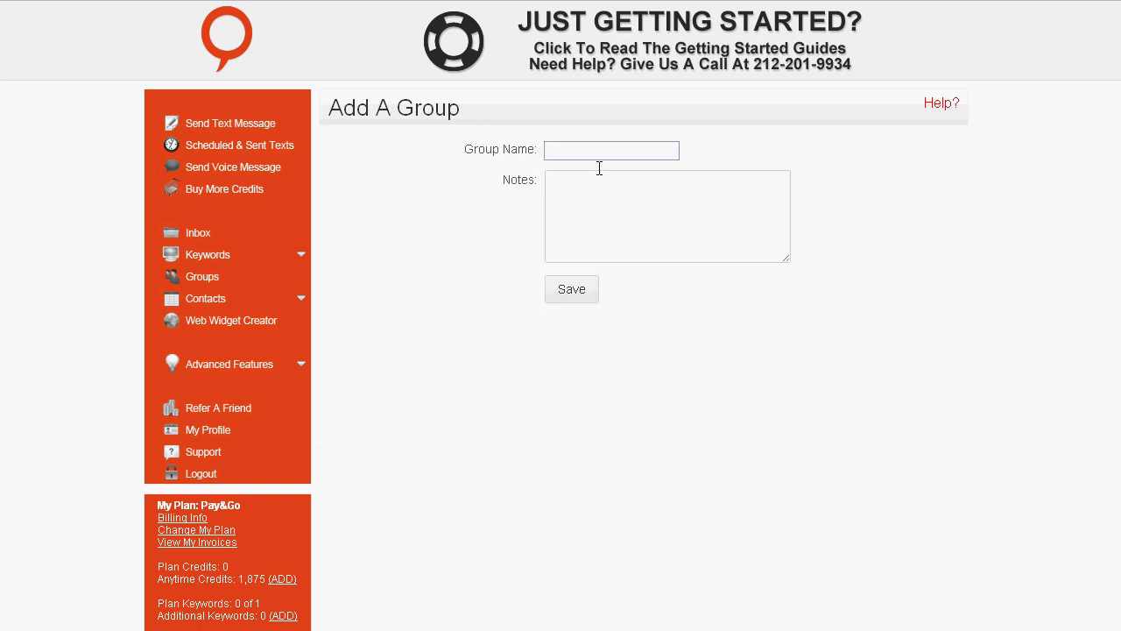
click(572, 152)
text(Customers)
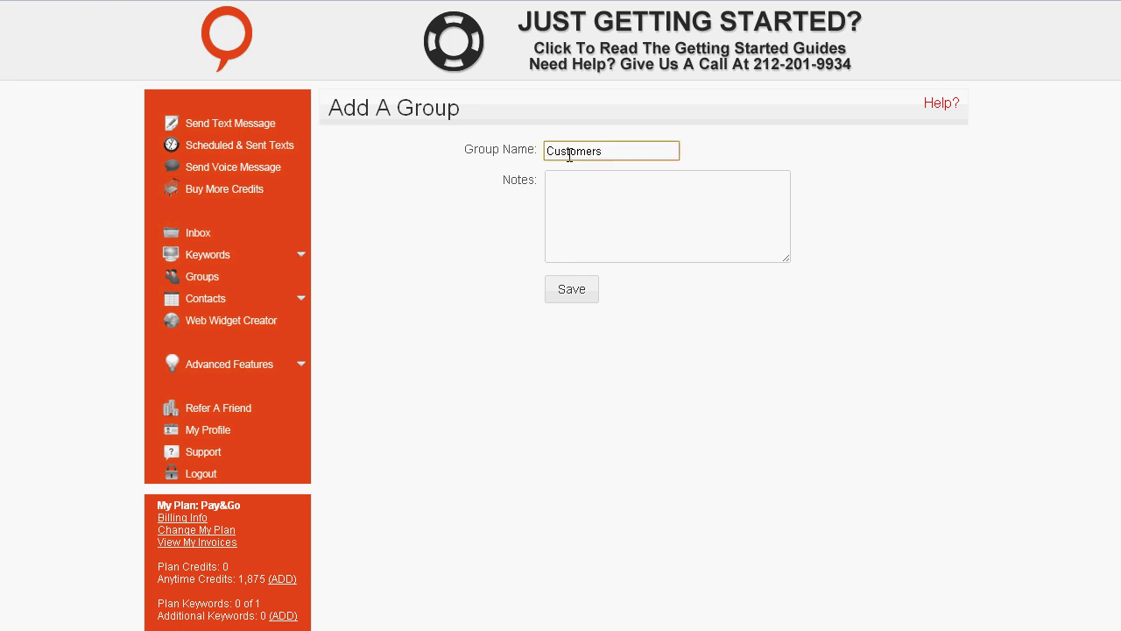
click(572, 291)
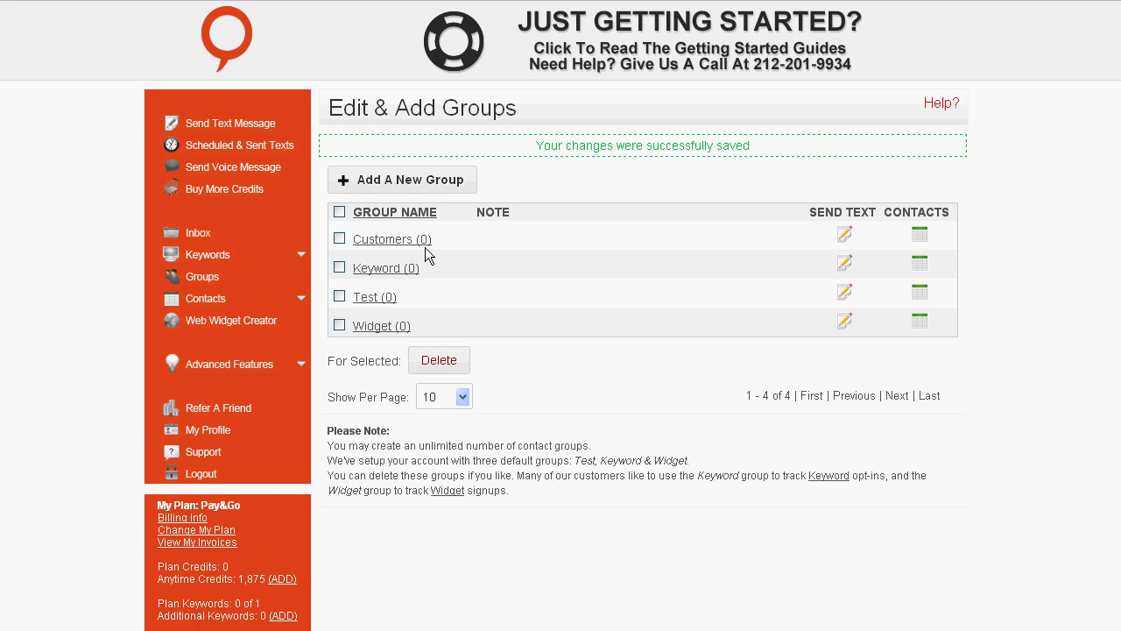
Add a contact with phone number, first name, last name and email, assigned to the Customers group, and save it.
click(261, 305)
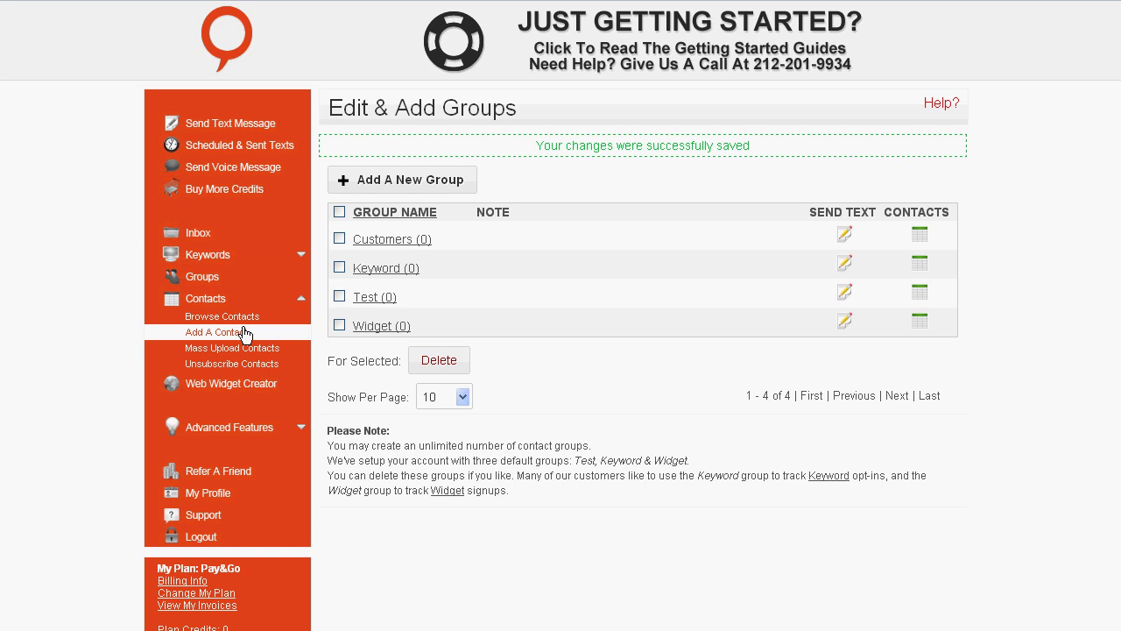
click(244, 334)
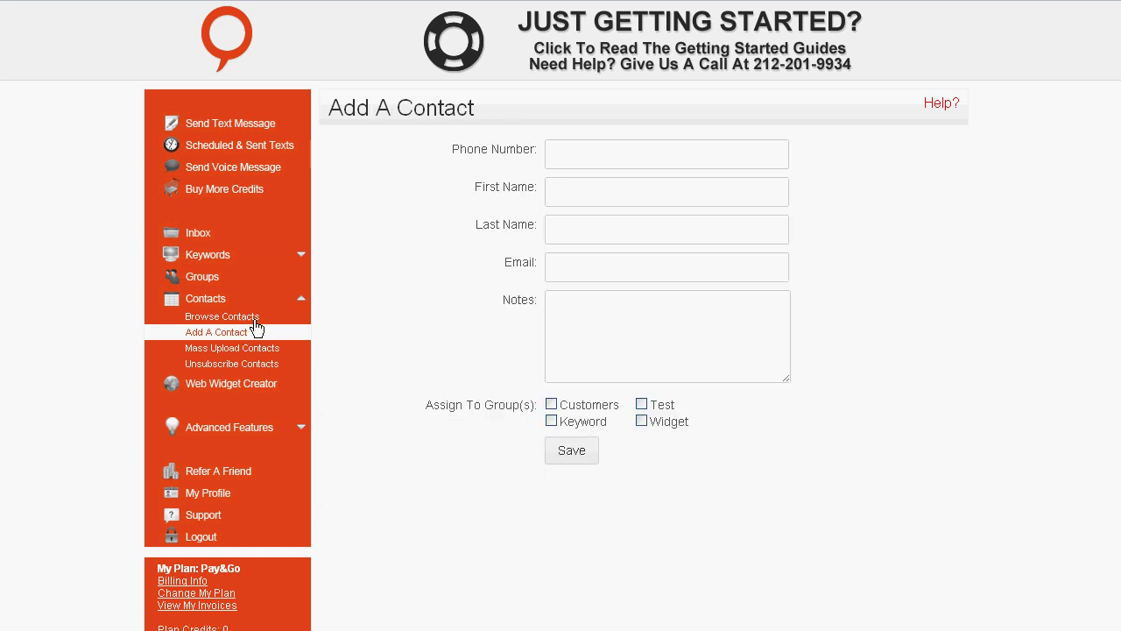
click(584, 161)
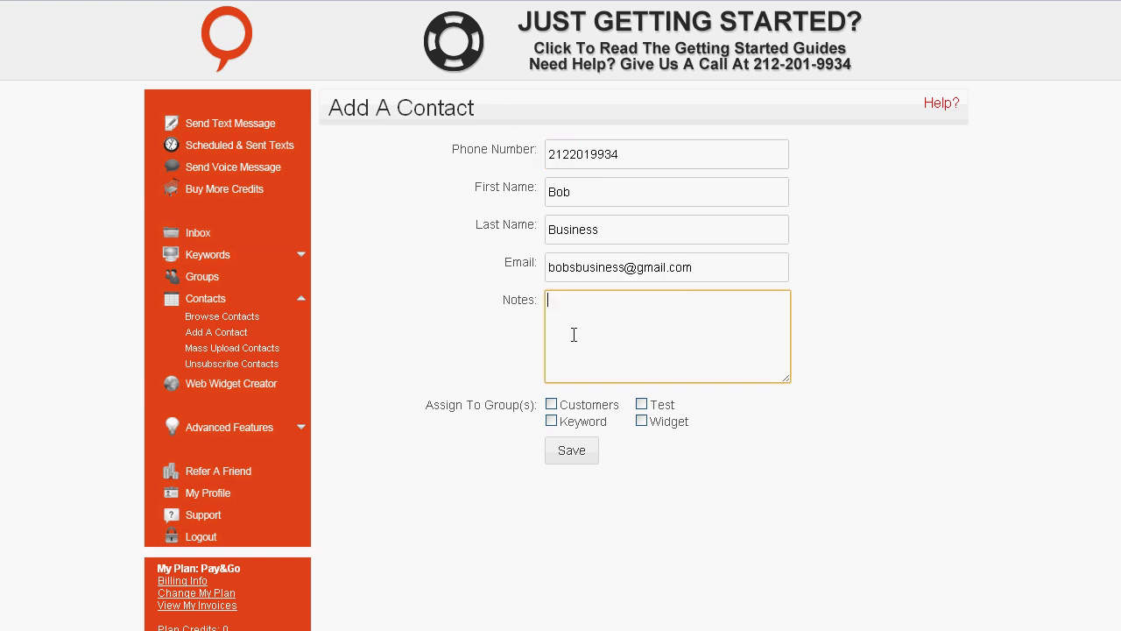
click(552, 408)
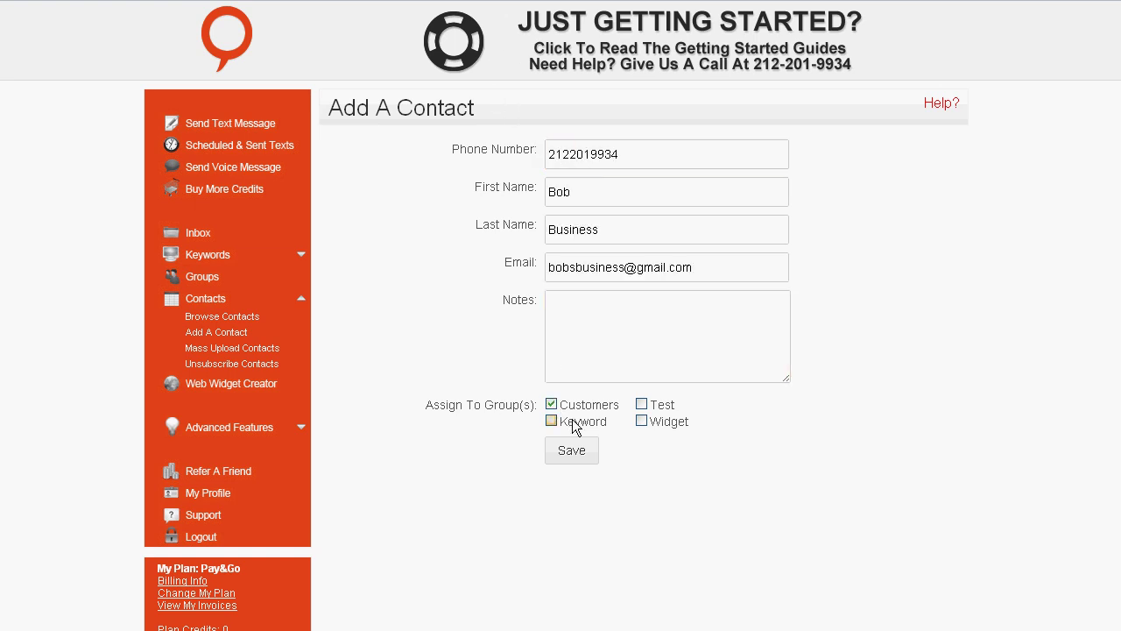
click(571, 451)
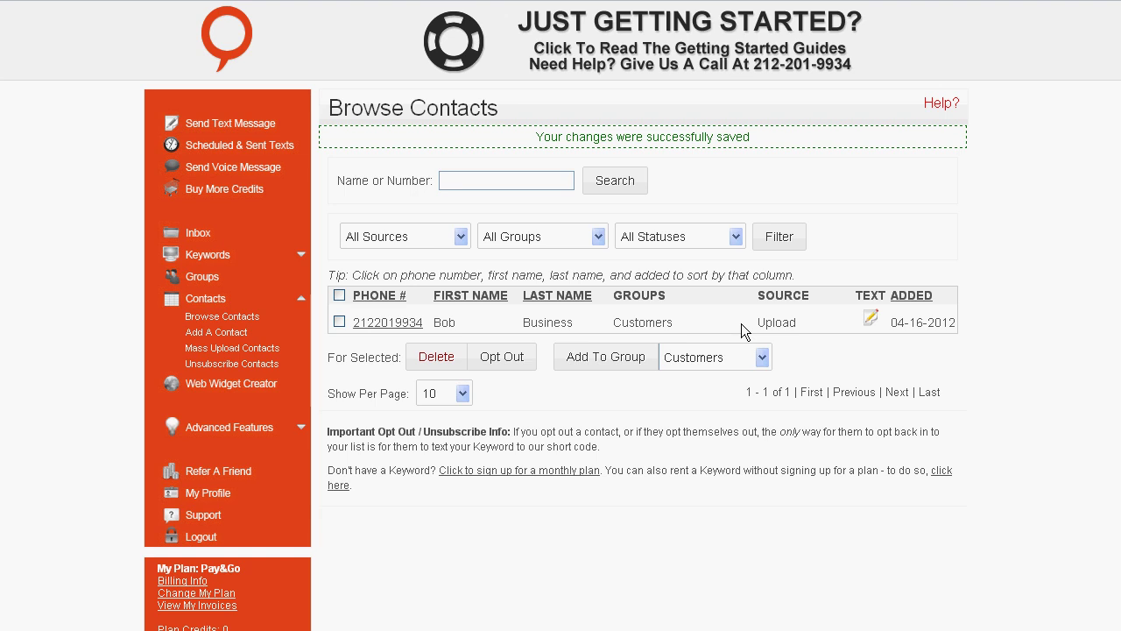
Open the contact import page for mass uploads.
click(270, 352)
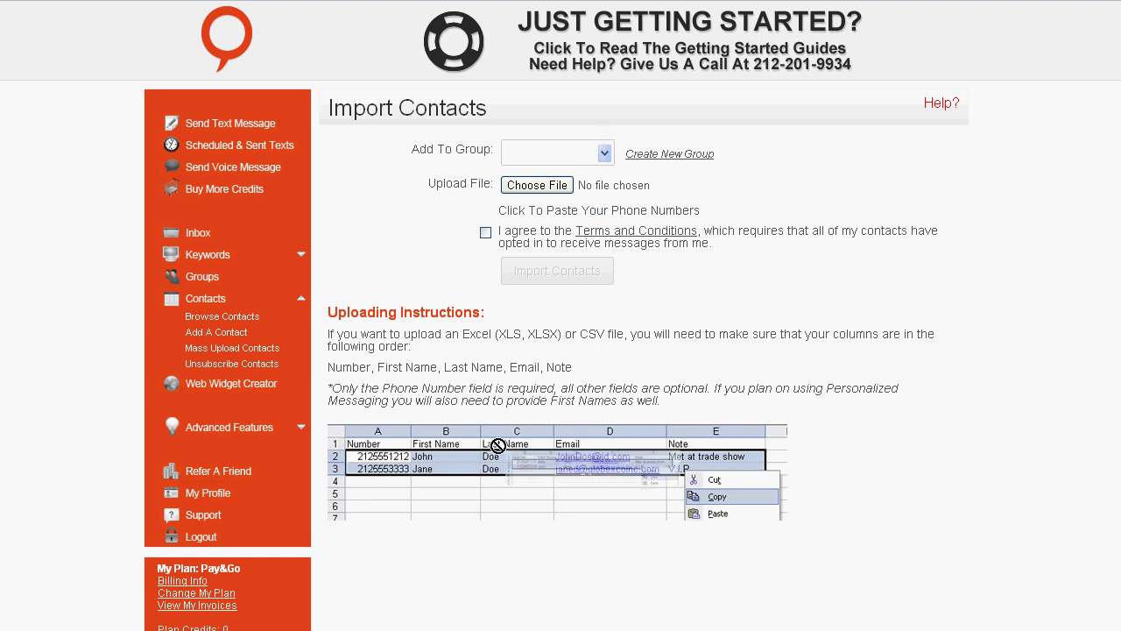
Try pasting one contact's comma-separated phone number, name and email into the import form instead of uploading a file.
click(578, 212)
click(565, 220)
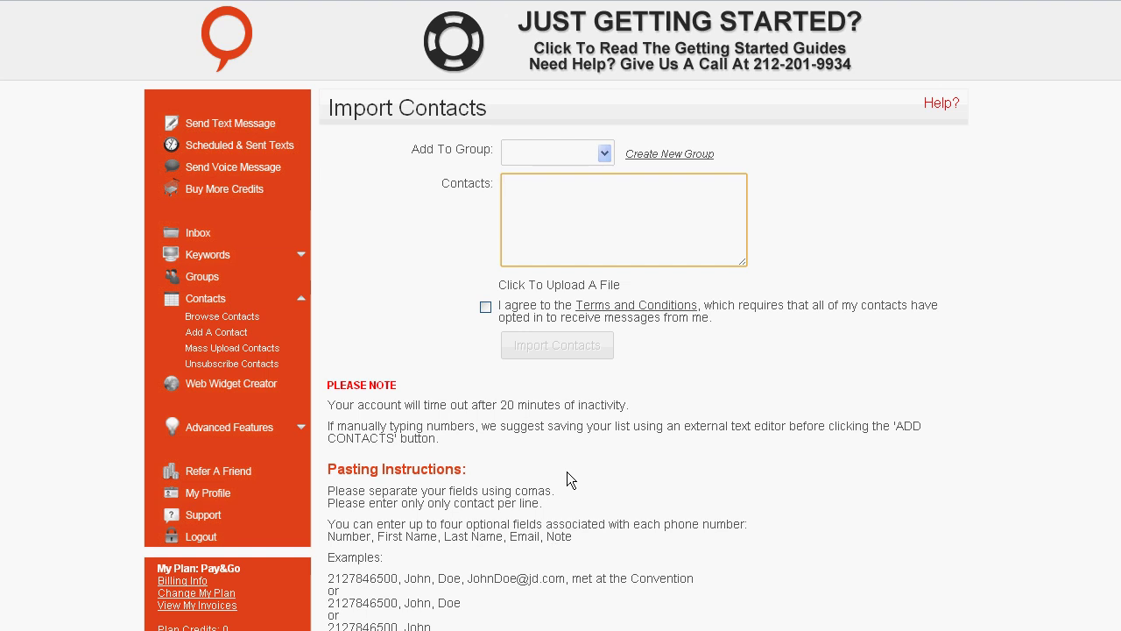
key(ctrl+v)
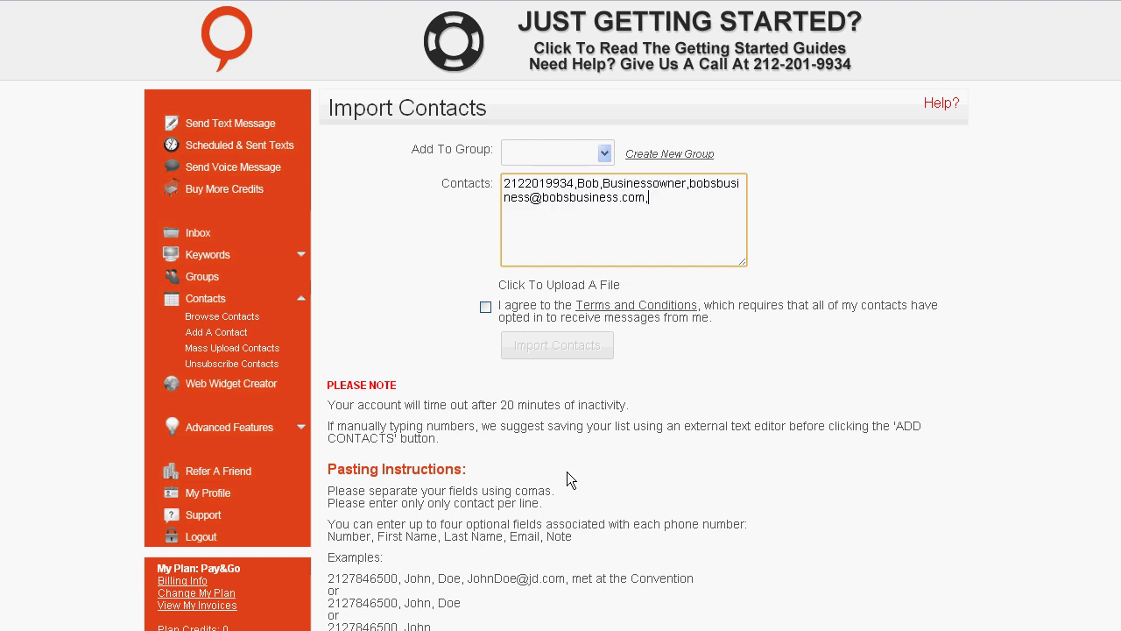
click(565, 286)
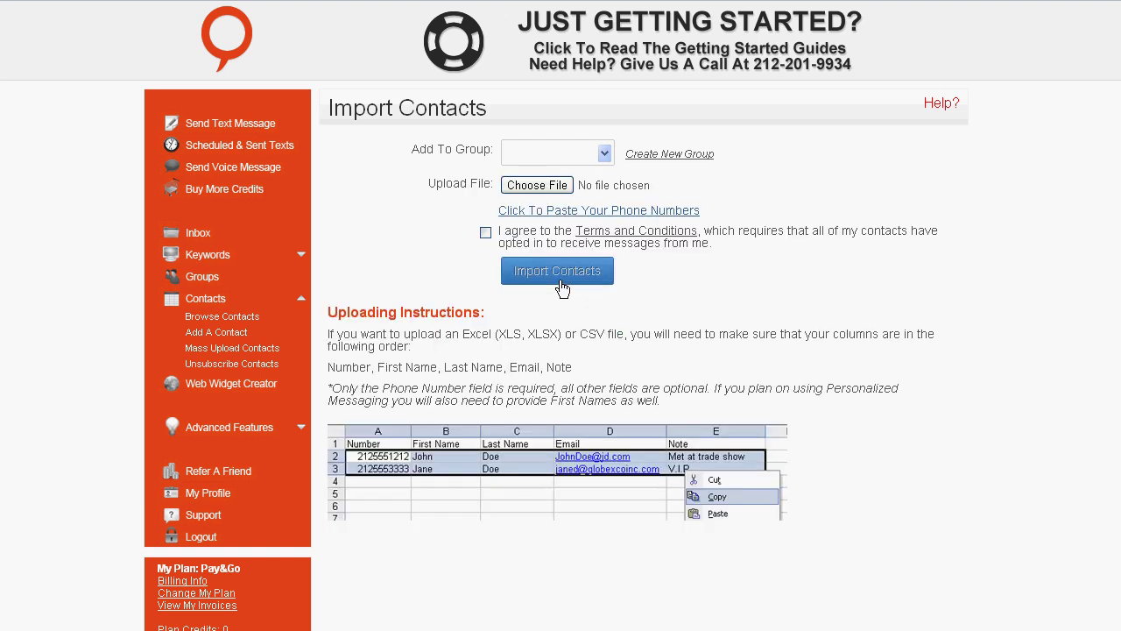
Import the contacts from upload.xls into the Customers group, agreeing to the Terms and Conditions.
click(604, 154)
click(581, 186)
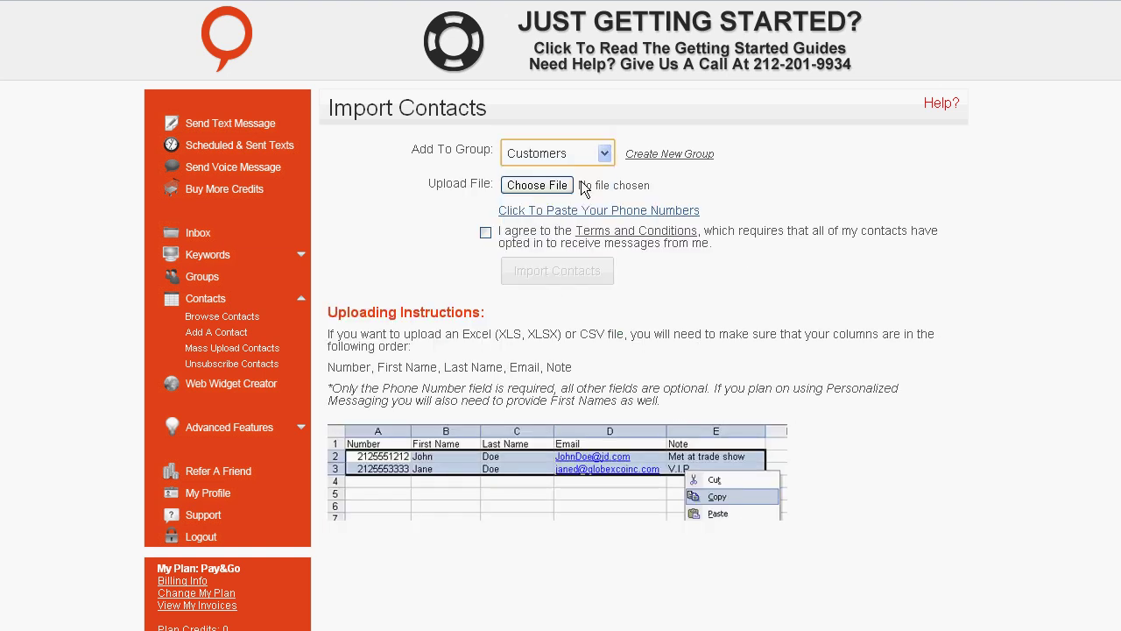
click(536, 186)
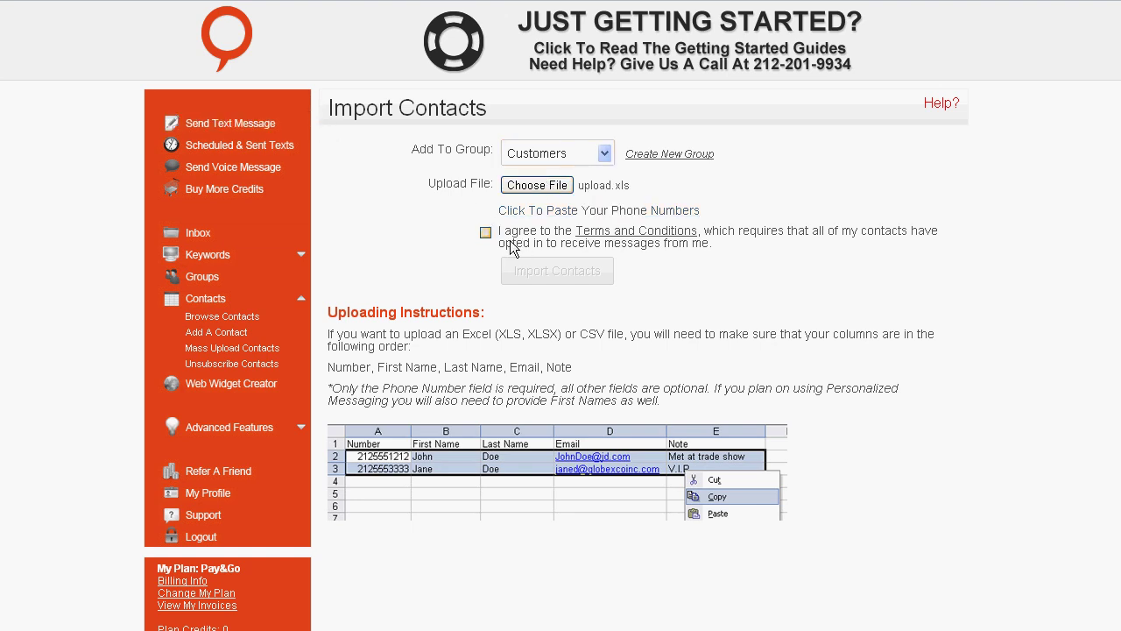
click(486, 234)
click(528, 271)
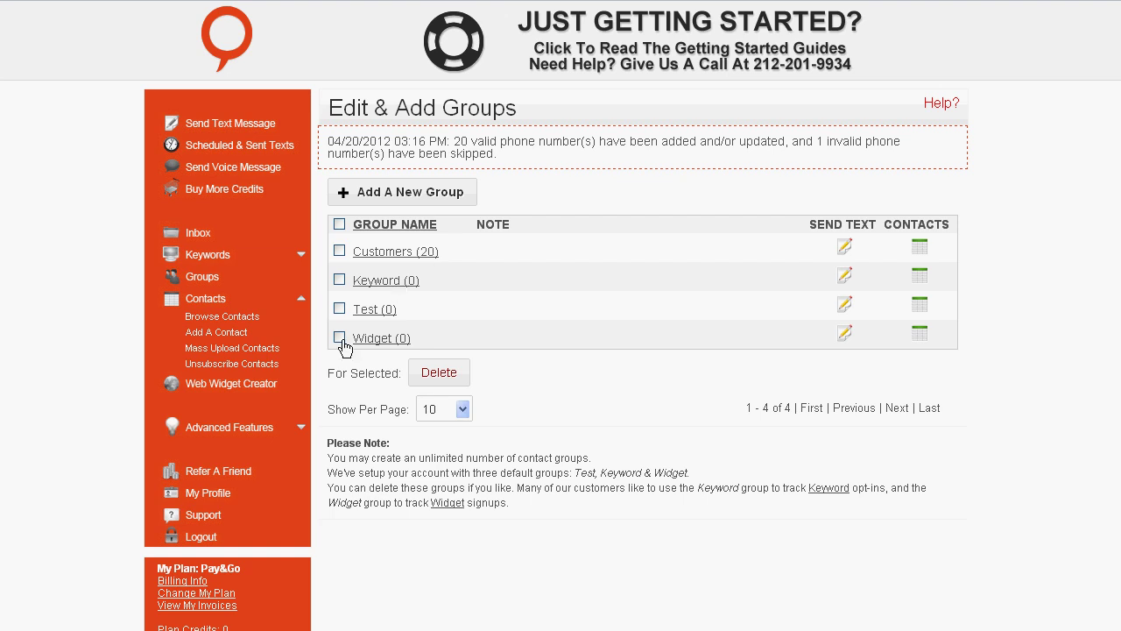
Start building a custom web widget and assign it to the Customers group.
click(236, 387)
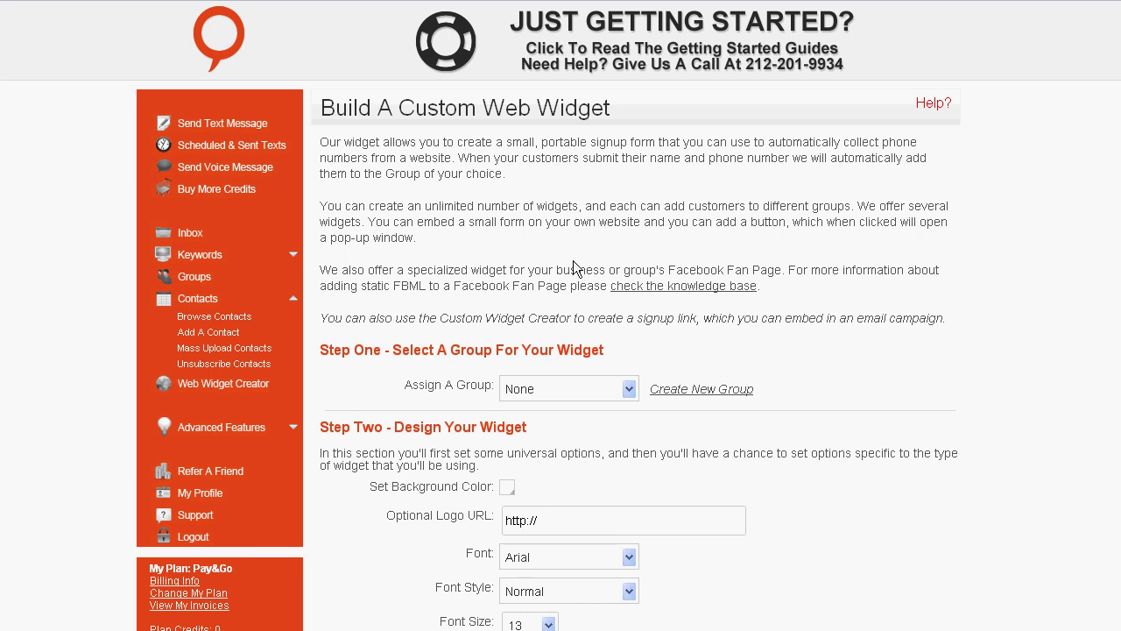
click(624, 390)
click(600, 421)
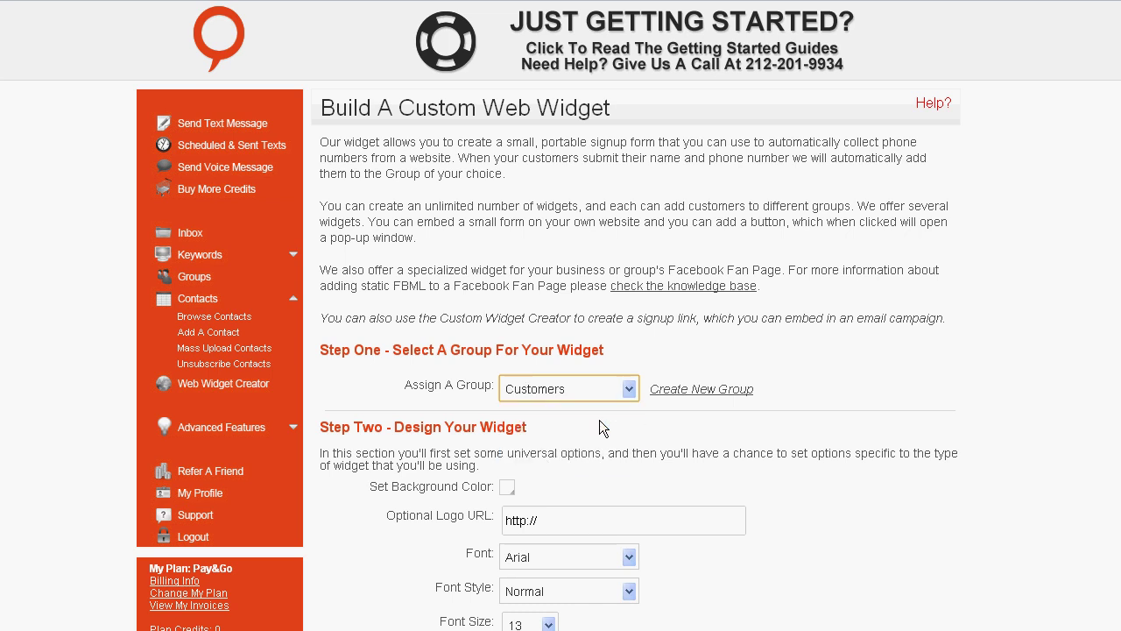
Set the widget's background to red, its font to white and its signup message to "Sign up To Receive Specials and Promos Sent Directly to Your Phone!".
scroll(601, 490, down, 2)
scroll(601, 496, down, 1)
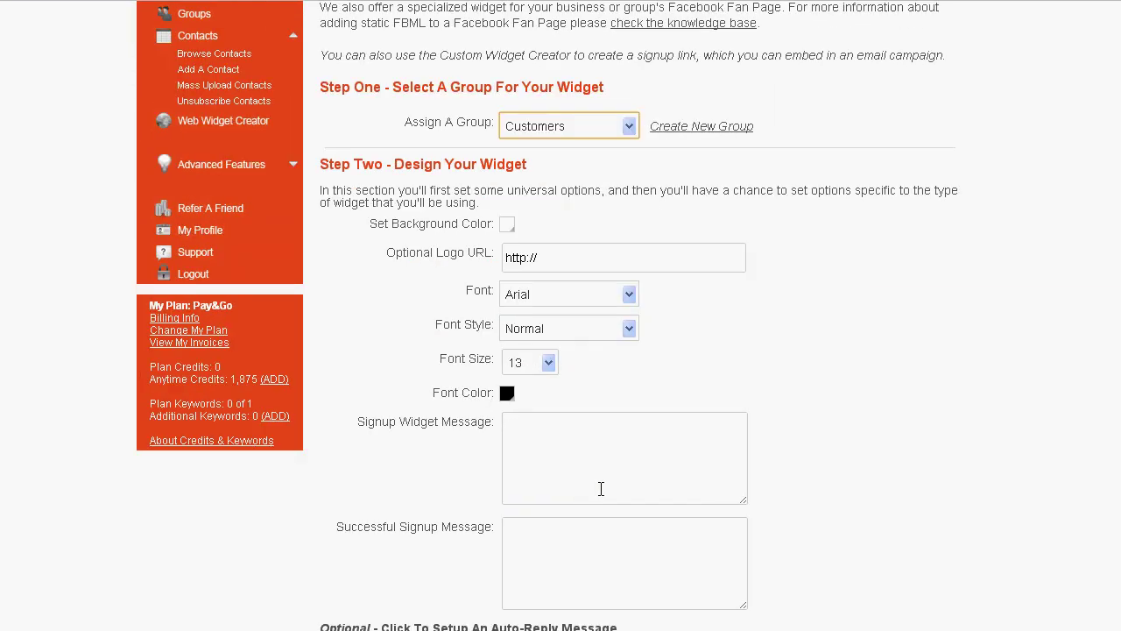
click(600, 487)
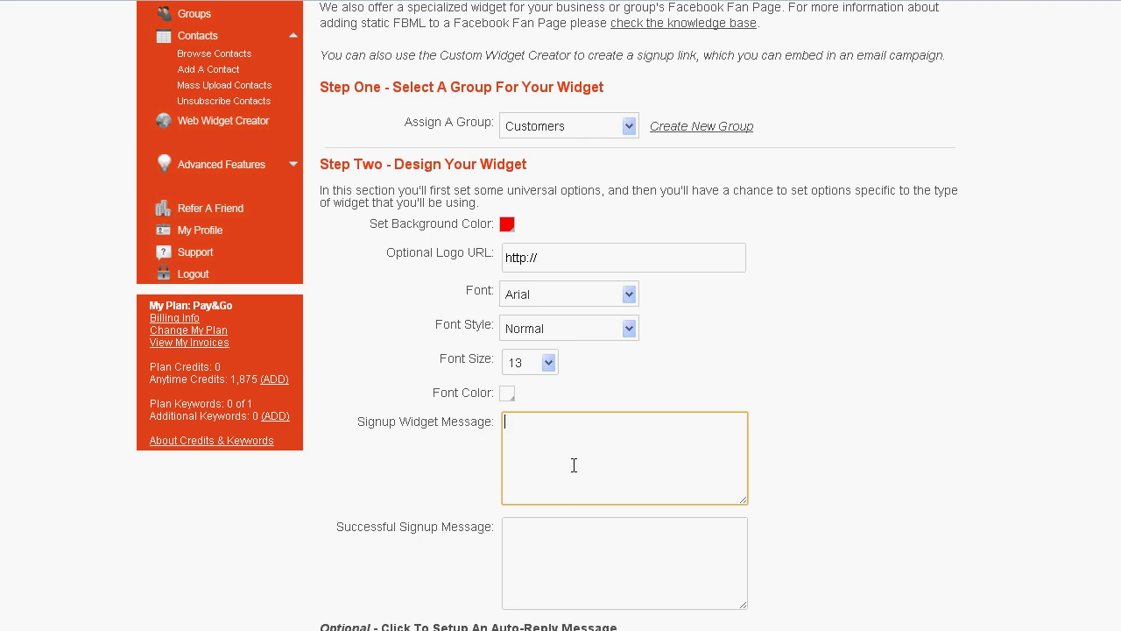
text(Sign up To Receive Specials and Promos Sent Directly to Your Phone!)
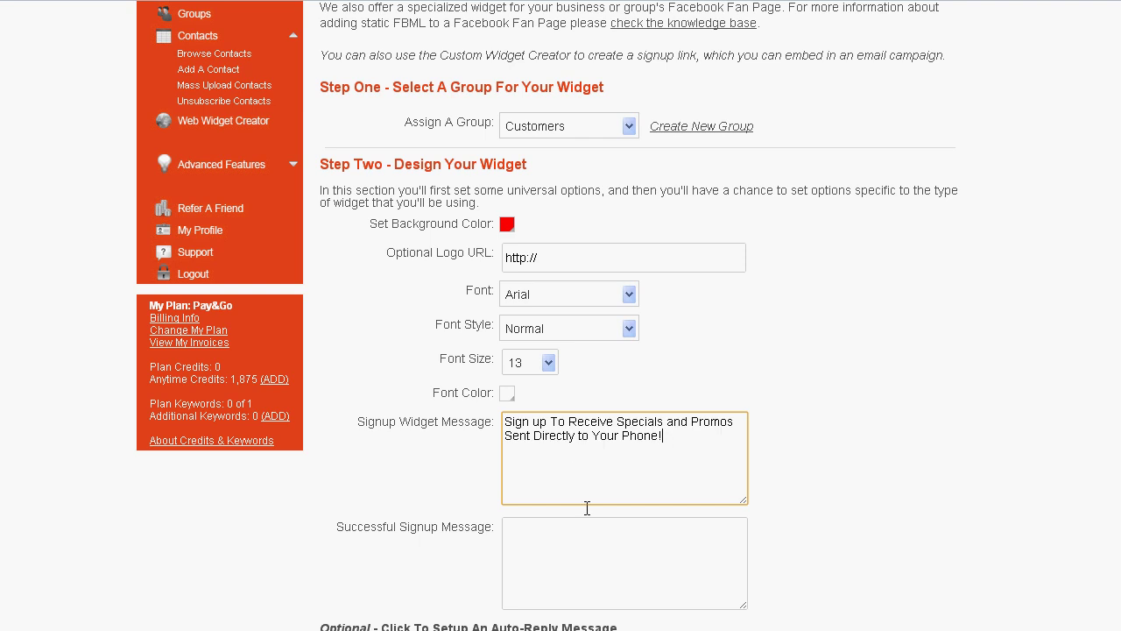
Set the successful signup message to "Congratulations! You've Successfully entered Bob's Texting Rewards program. Stay Tuned For your First Reward!".
click(579, 549)
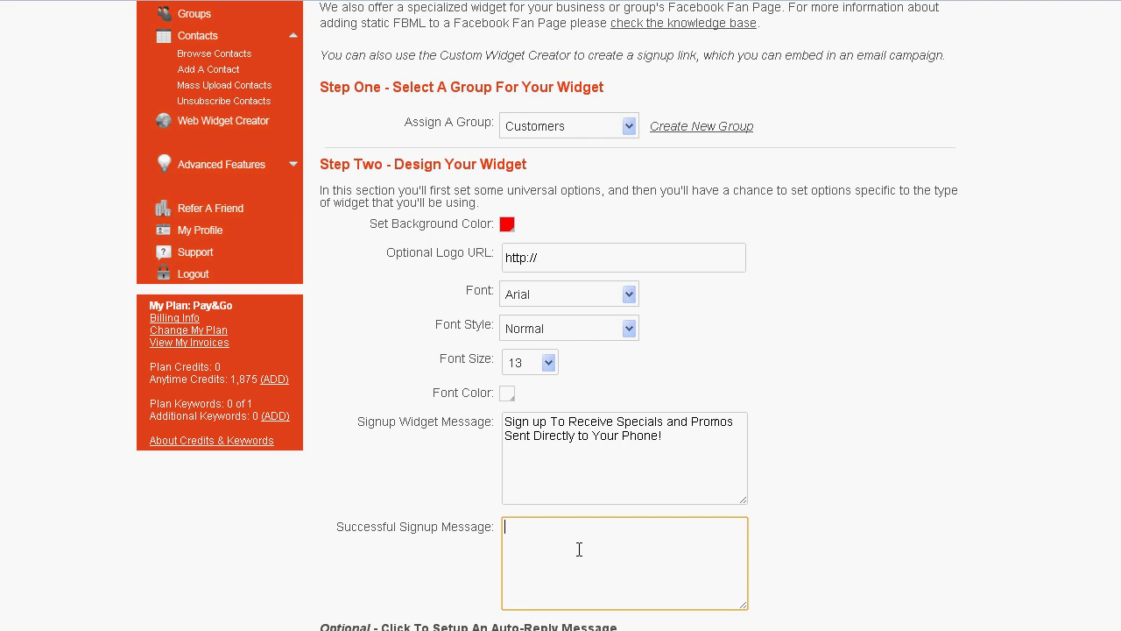
text(Congratulations! You've Successfully entered Bob's Texting Rewards program. Stay Tuned For your First Reward!)
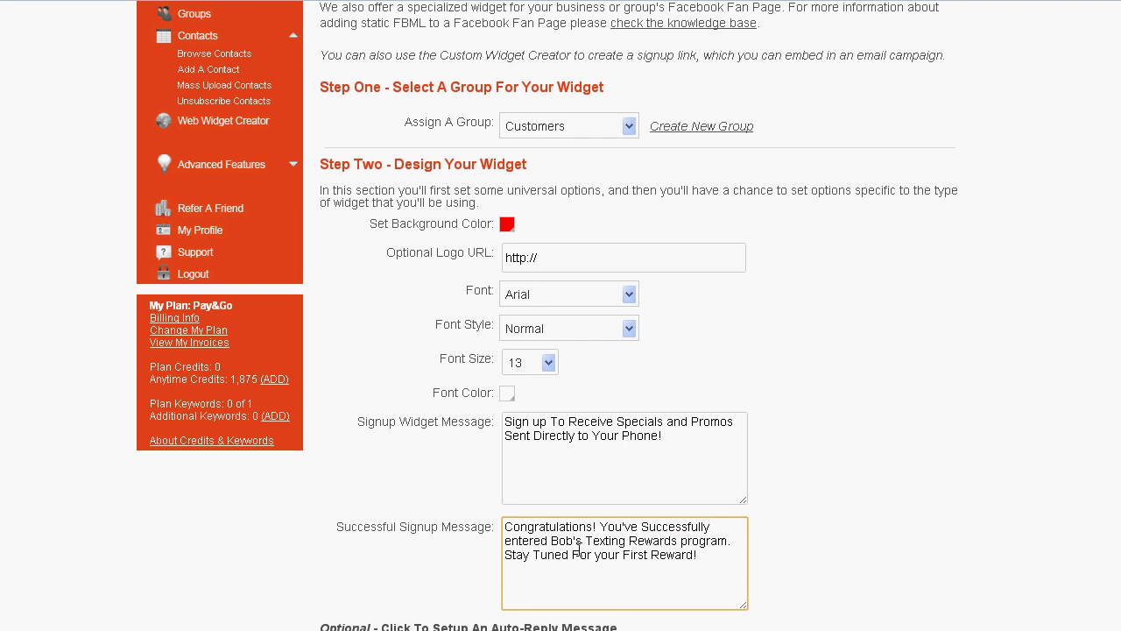
Look over the widget's optional auto-reply settings and leave auto-reply disabled.
scroll(579, 550, down, 3)
click(526, 453)
click(508, 483)
click(508, 482)
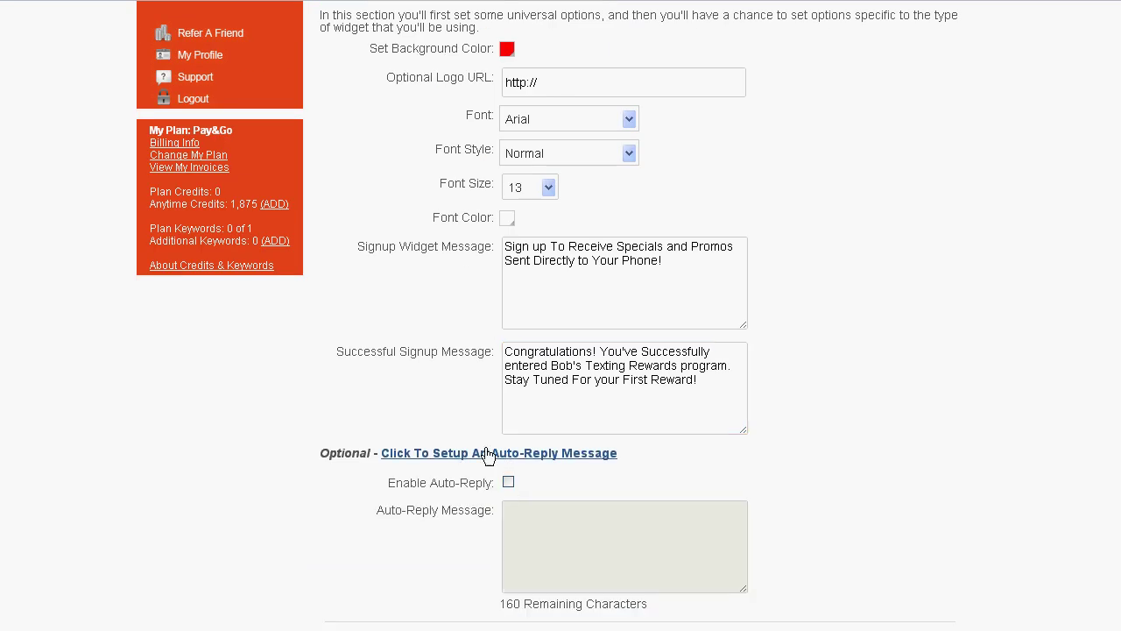
click(496, 455)
Examine the embeddable widget options and the pop-up widget options, collapsing each section again.
scroll(481, 440, down, 2)
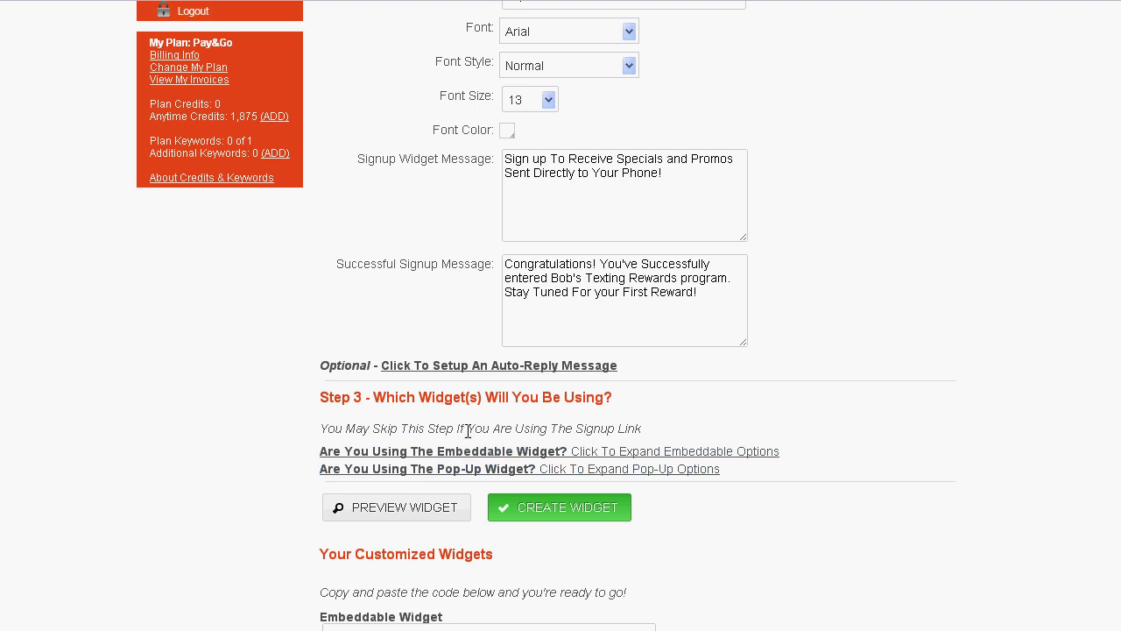
click(515, 451)
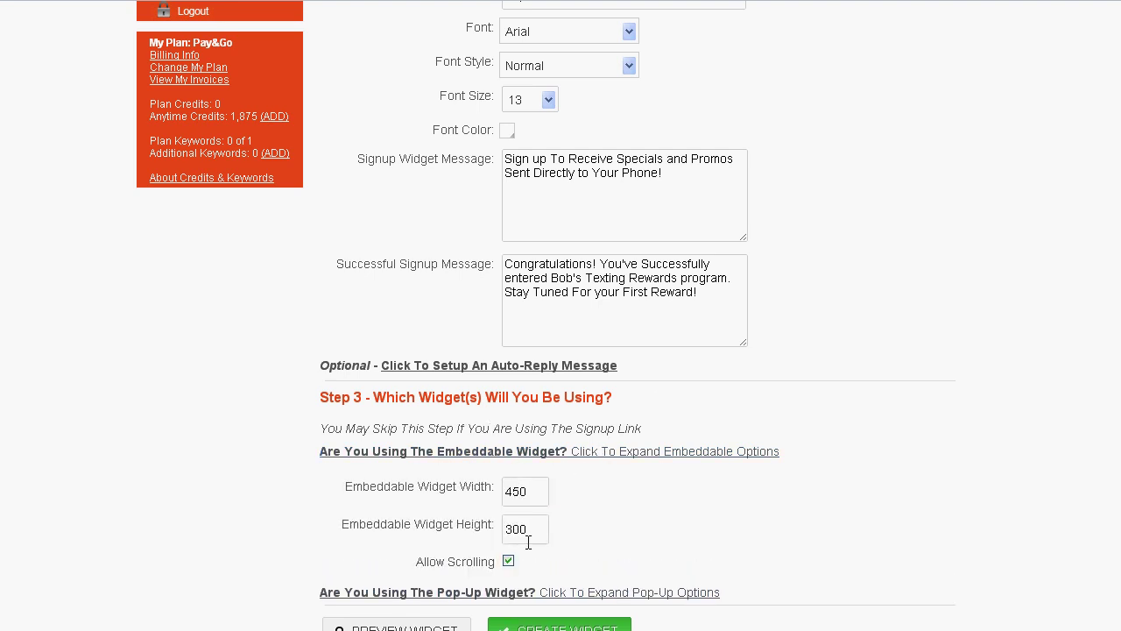
click(557, 459)
click(505, 473)
scroll(585, 486, down, 1)
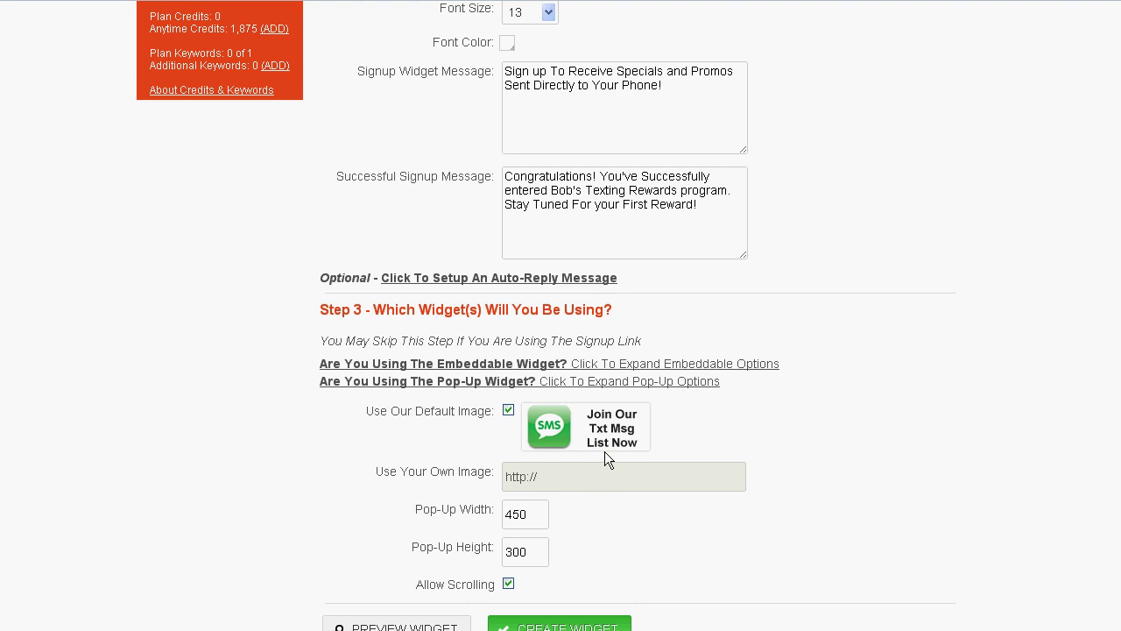
click(550, 382)
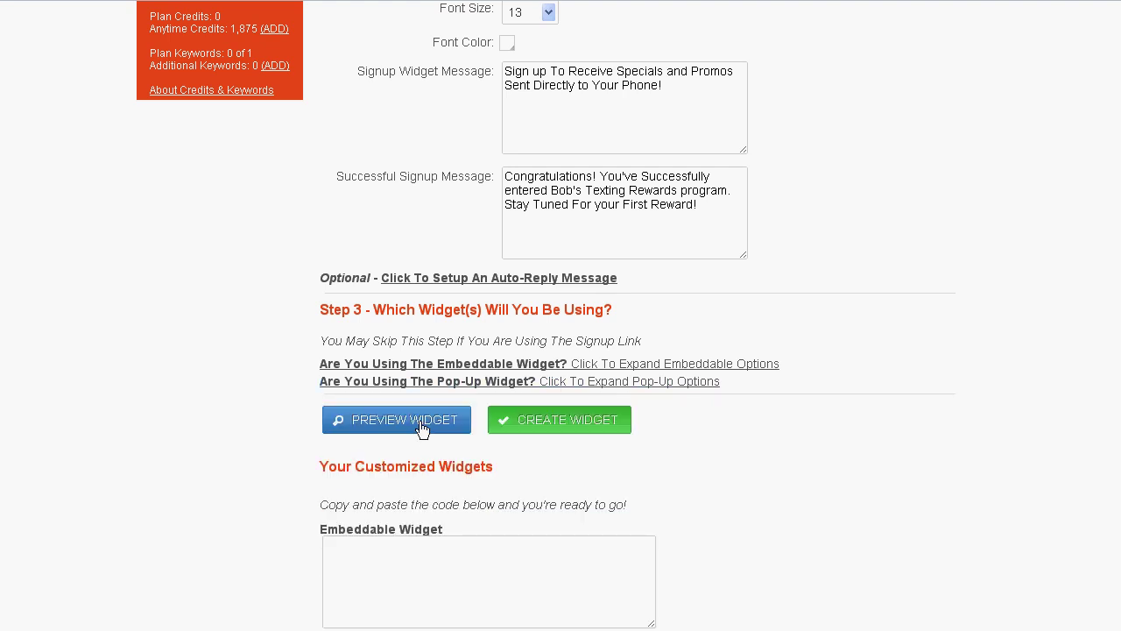
Create the widget and look through the generated embeddable, pop-up and signup link code.
click(521, 424)
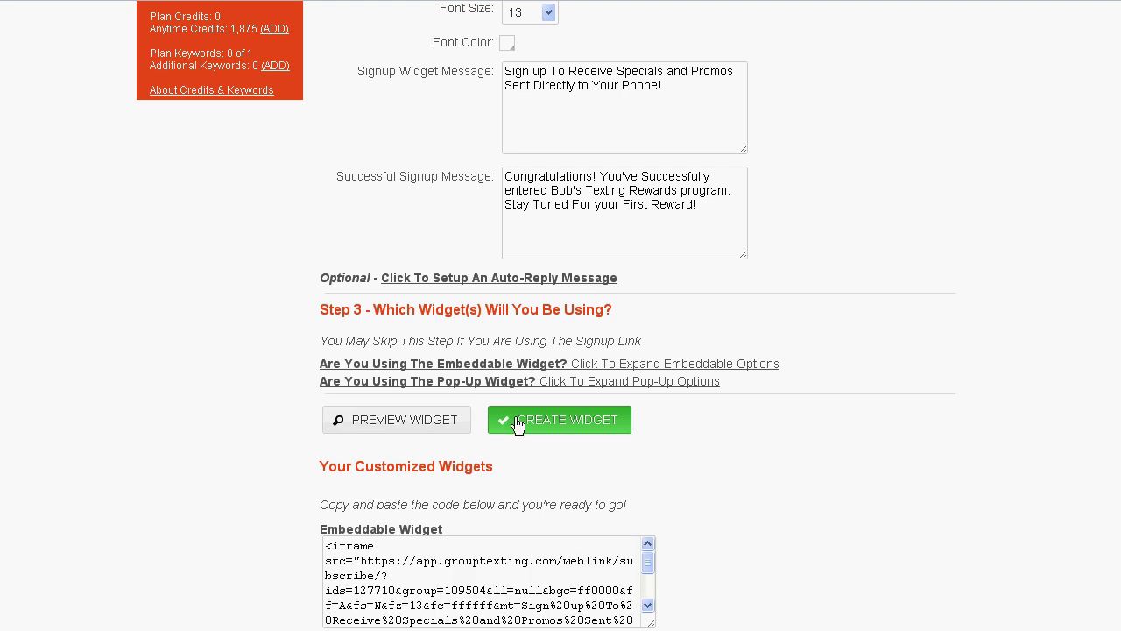
drag(329, 541, 570, 604)
click(577, 552)
scroll(452, 444, down, 5)
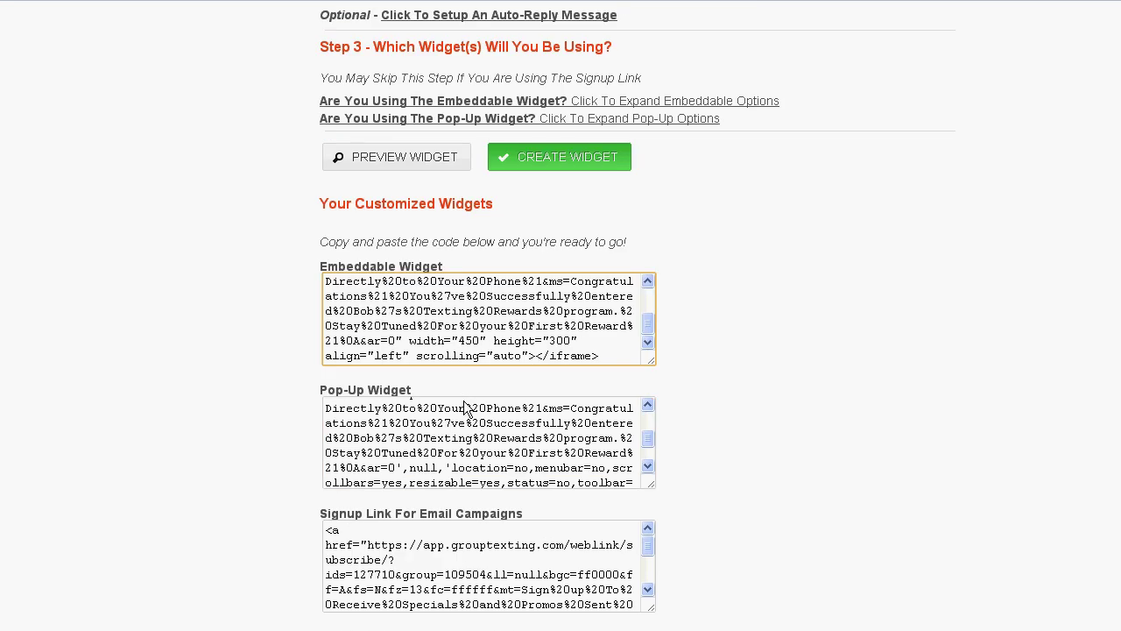
Go to the account's keywords and highlight the bobs keyword and the number customers text it to.
scroll(465, 399, up, 10)
scroll(469, 397, up, 4)
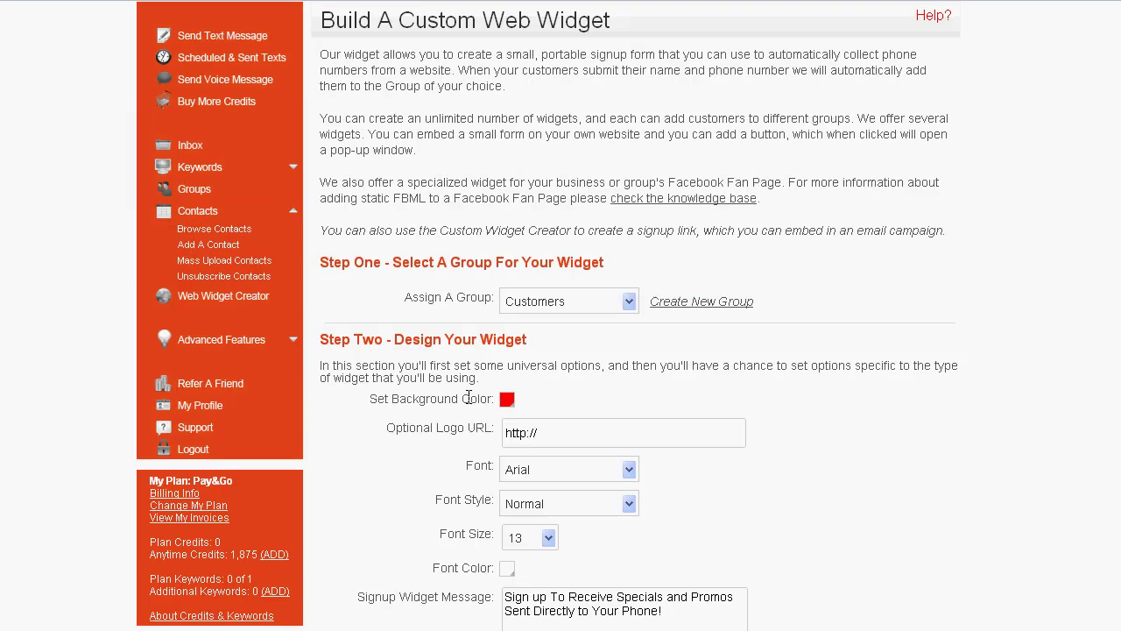
scroll(468, 397, up, 2)
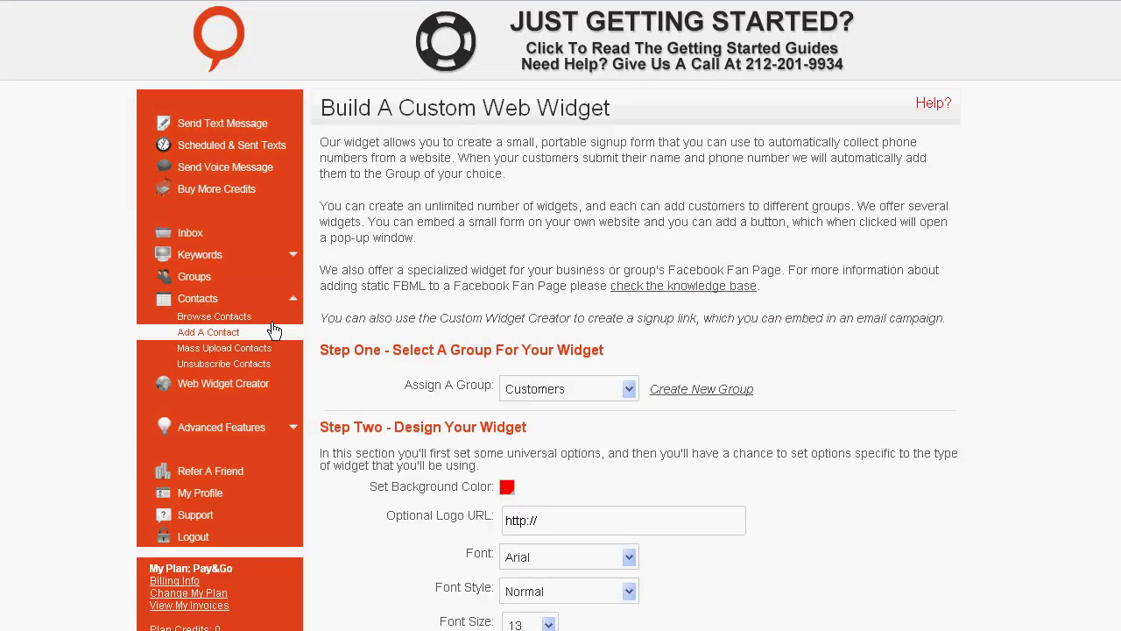
click(237, 264)
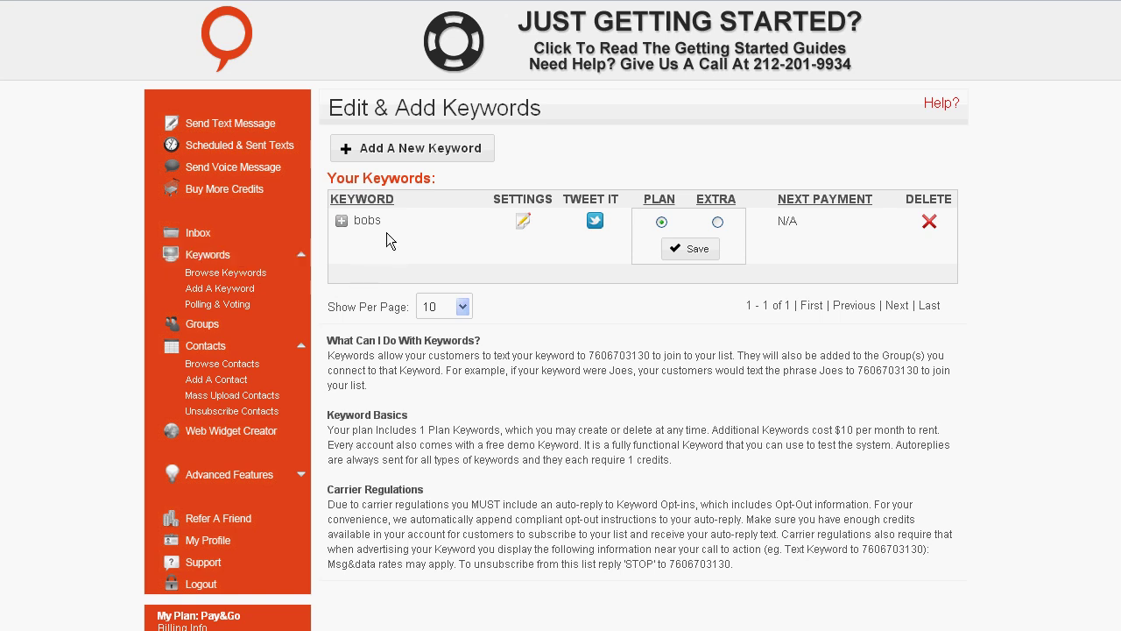
drag(385, 219, 352, 221)
double_click(616, 355)
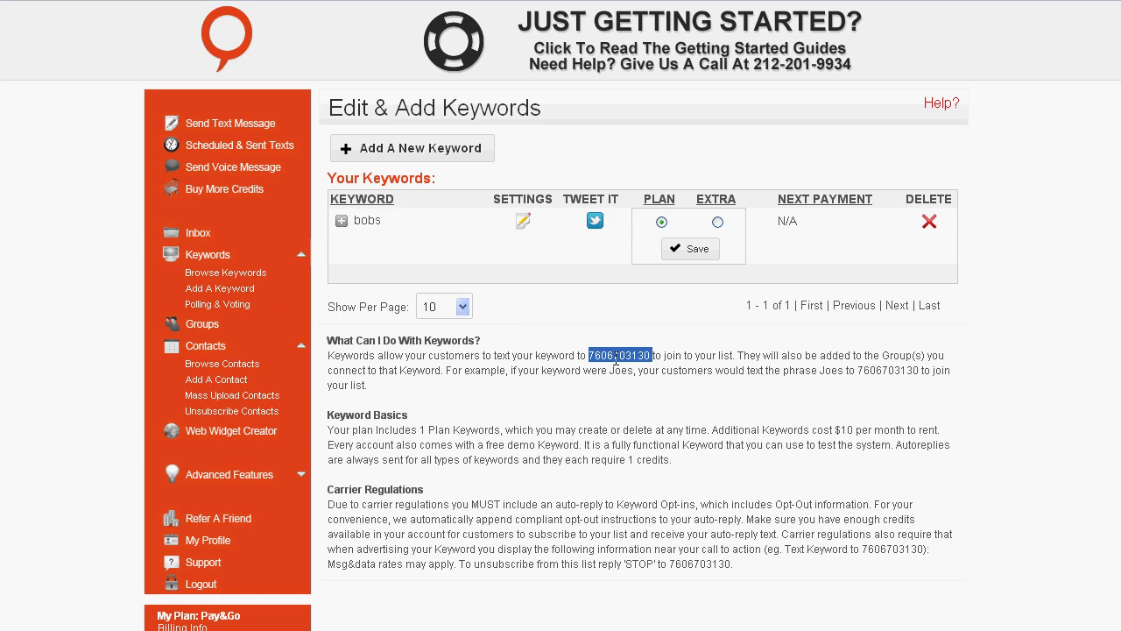
Connect the bobs keyword to the Customers group with a thank-you auto confirmation text offering a 20% discount at the register, and save.
click(524, 226)
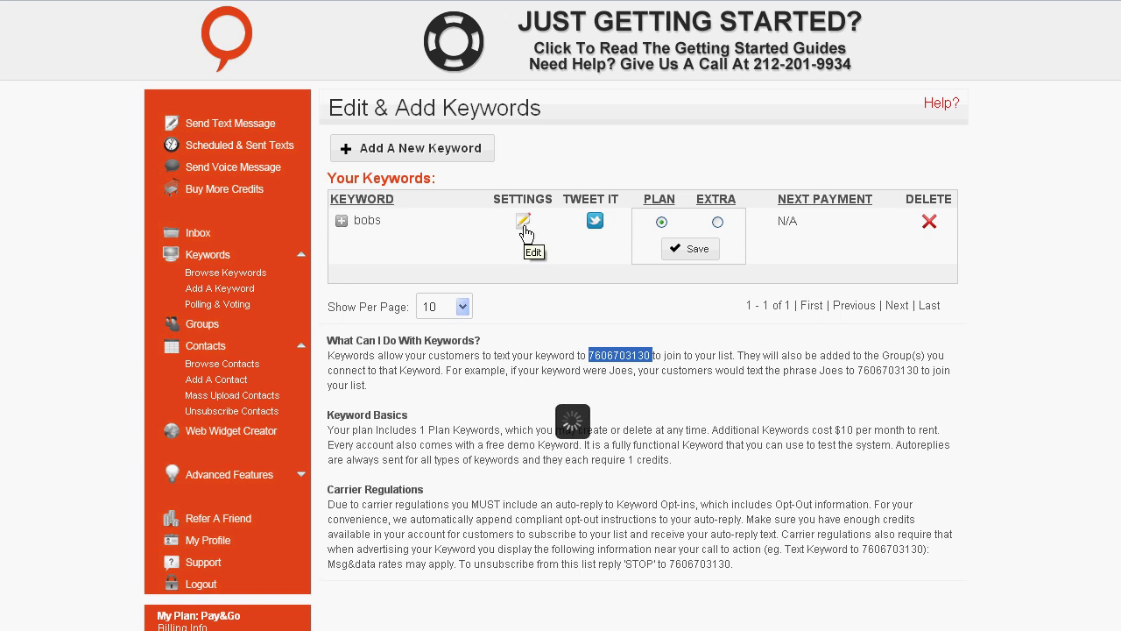
click(571, 298)
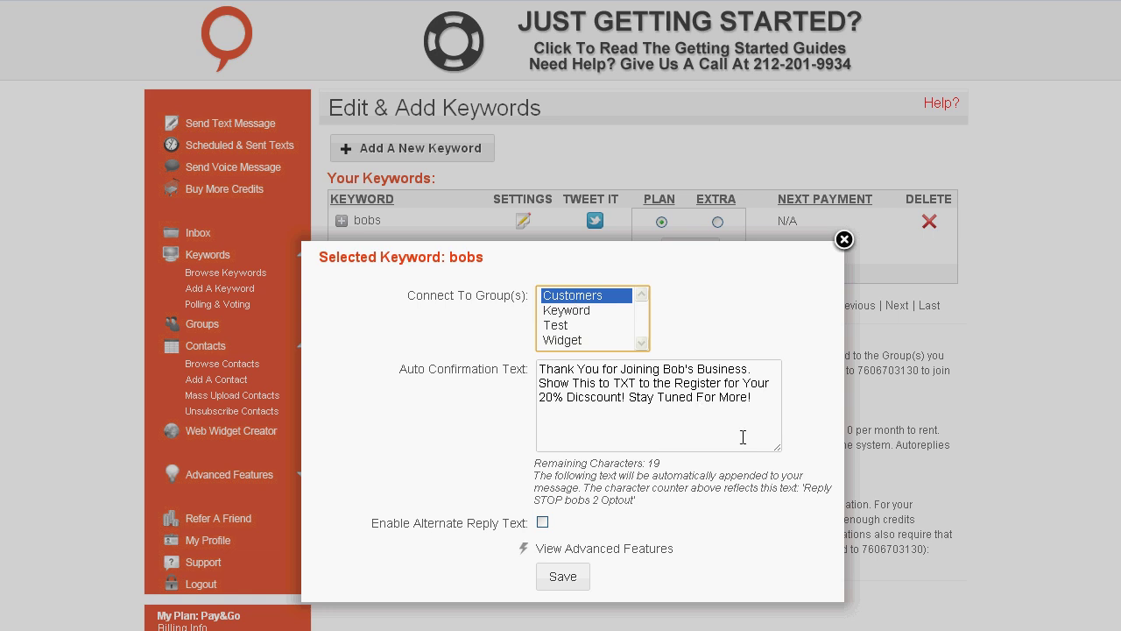
triple_click(753, 399)
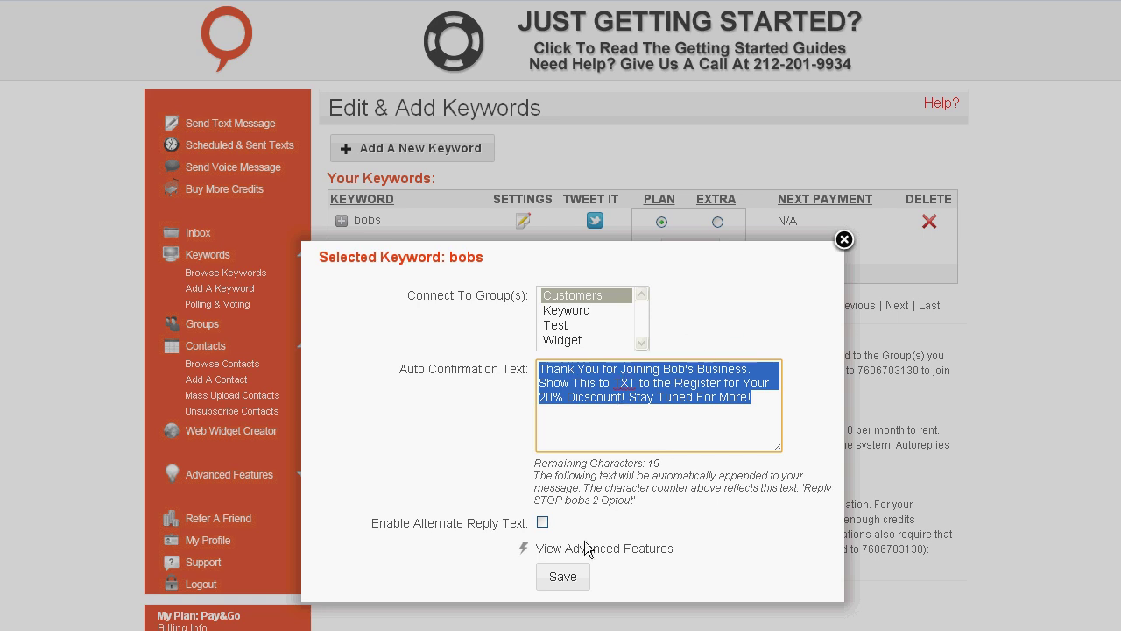
click(577, 573)
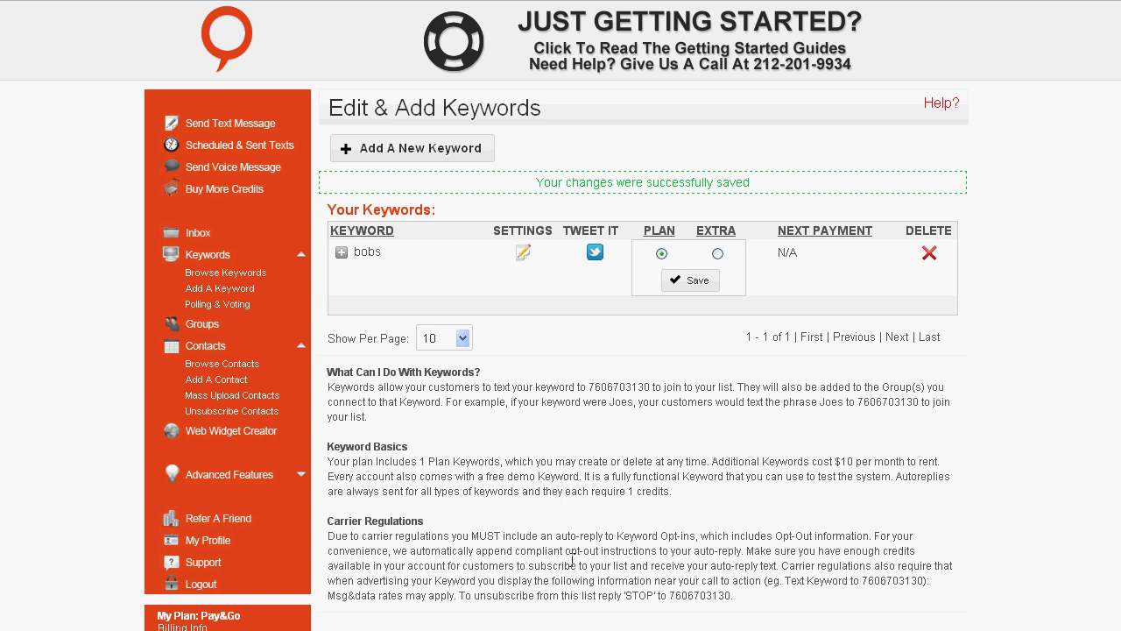
Compose a Customers group text with subject "Today Only!", a 30% off marked items offer at Bob's and a contact number, keeping the default delivery time.
click(241, 127)
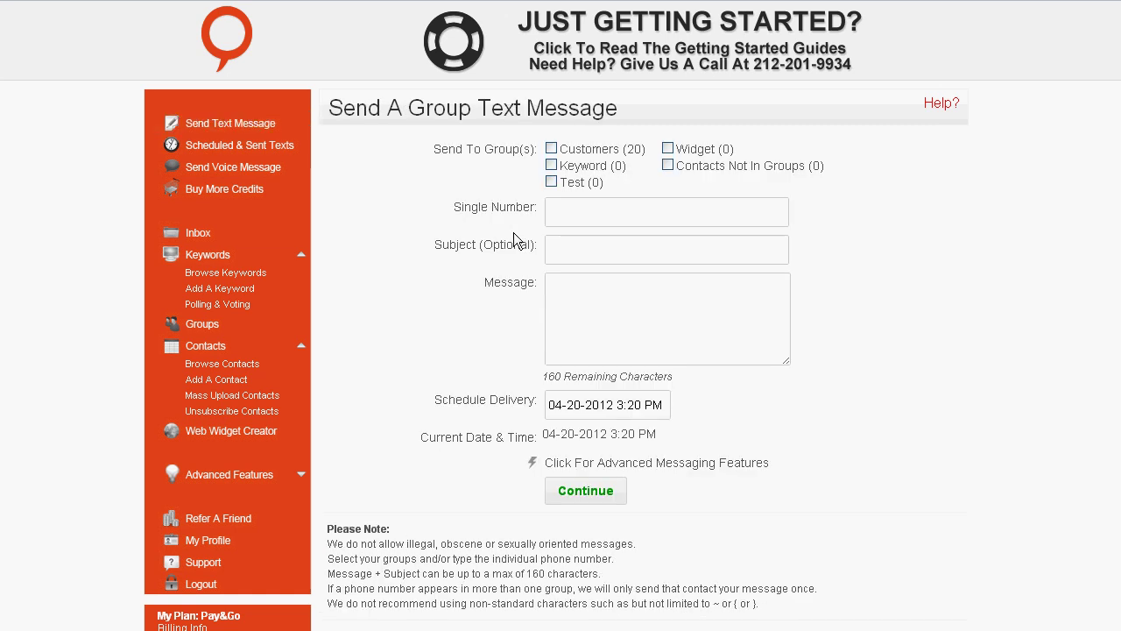
click(555, 152)
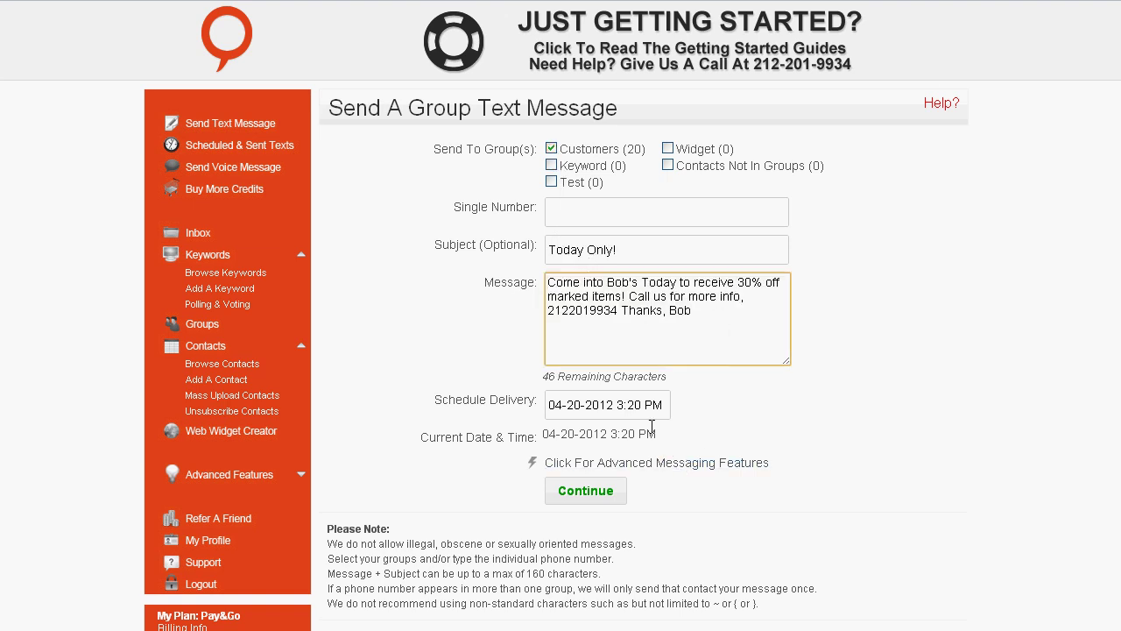
click(593, 412)
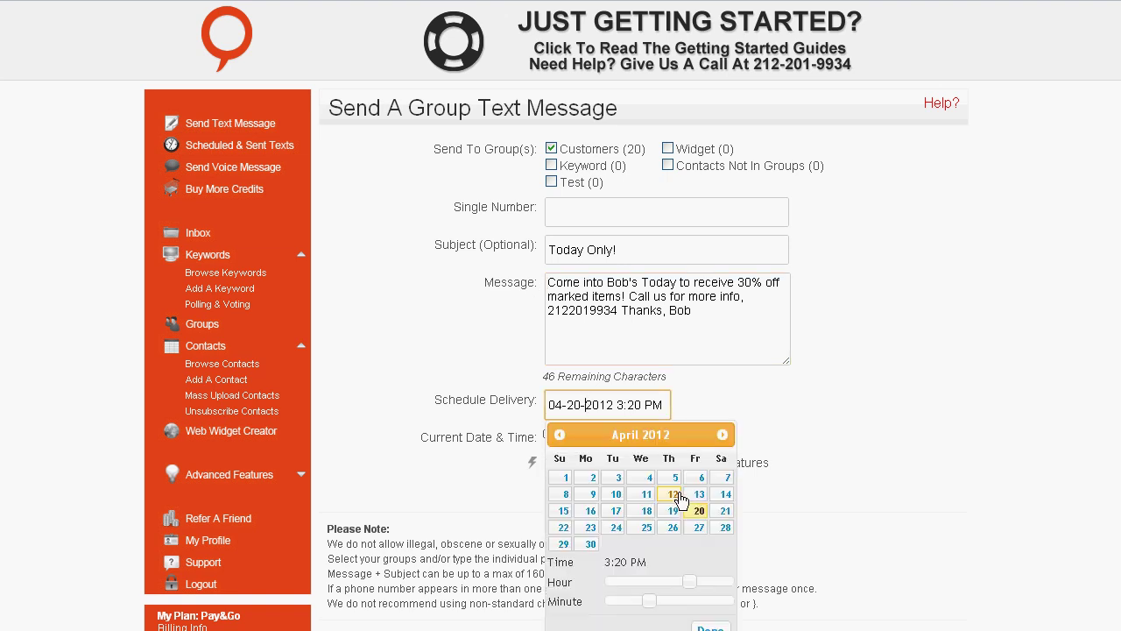
click(715, 627)
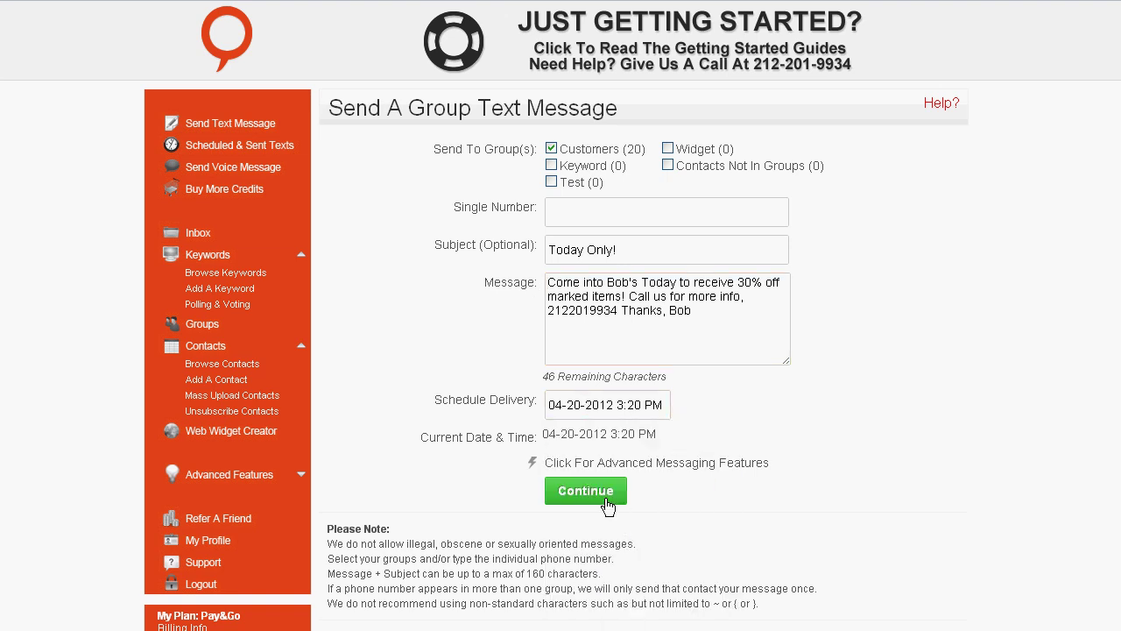
Preview the Today Only! group message, send it and check the sending confirmation.
click(586, 491)
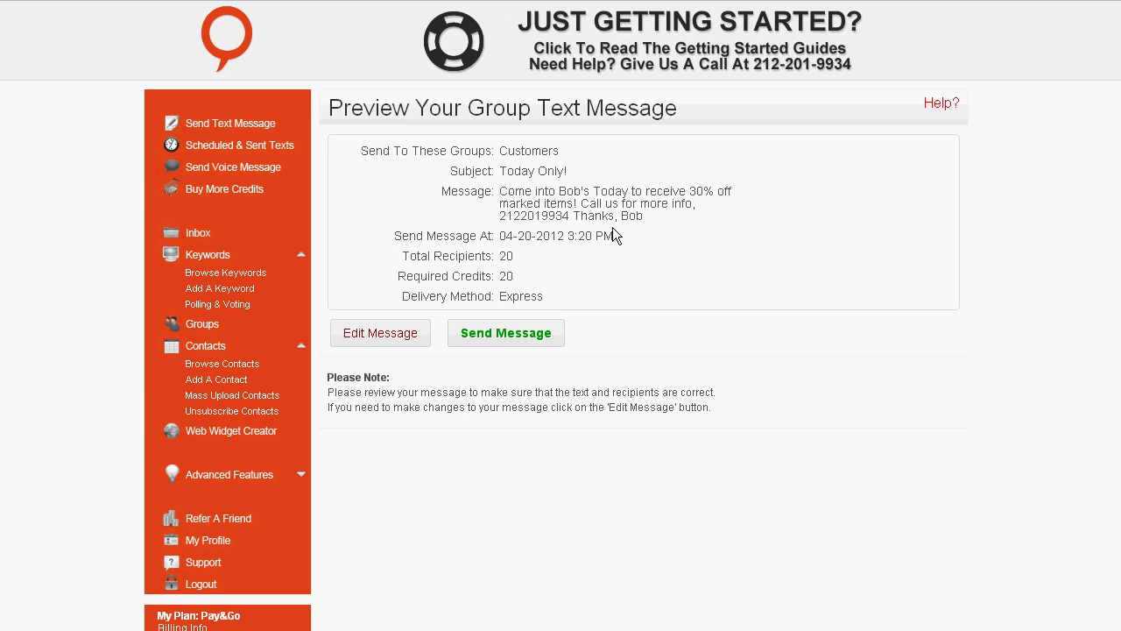
click(537, 338)
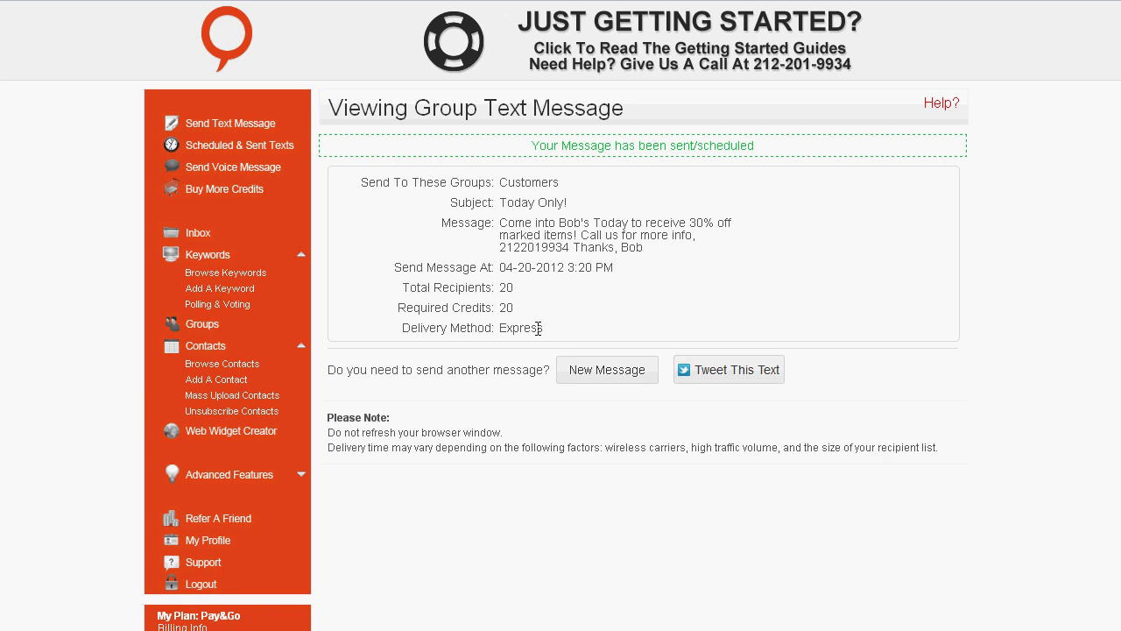
drag(754, 147, 540, 147)
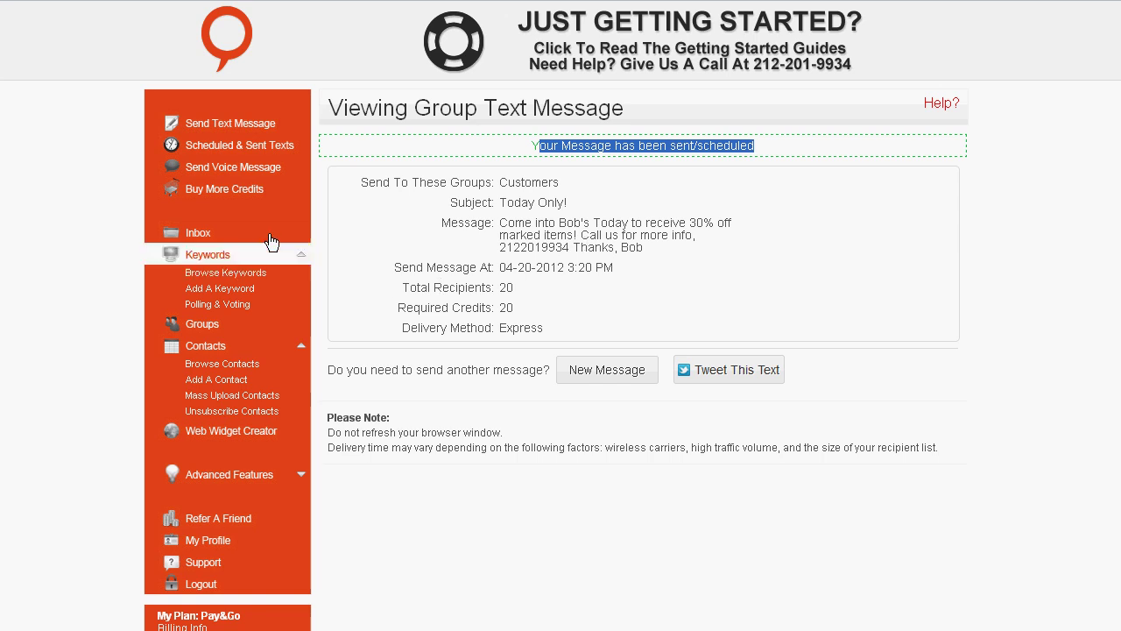
Open the inbox to look through the replies received from customers.
click(272, 242)
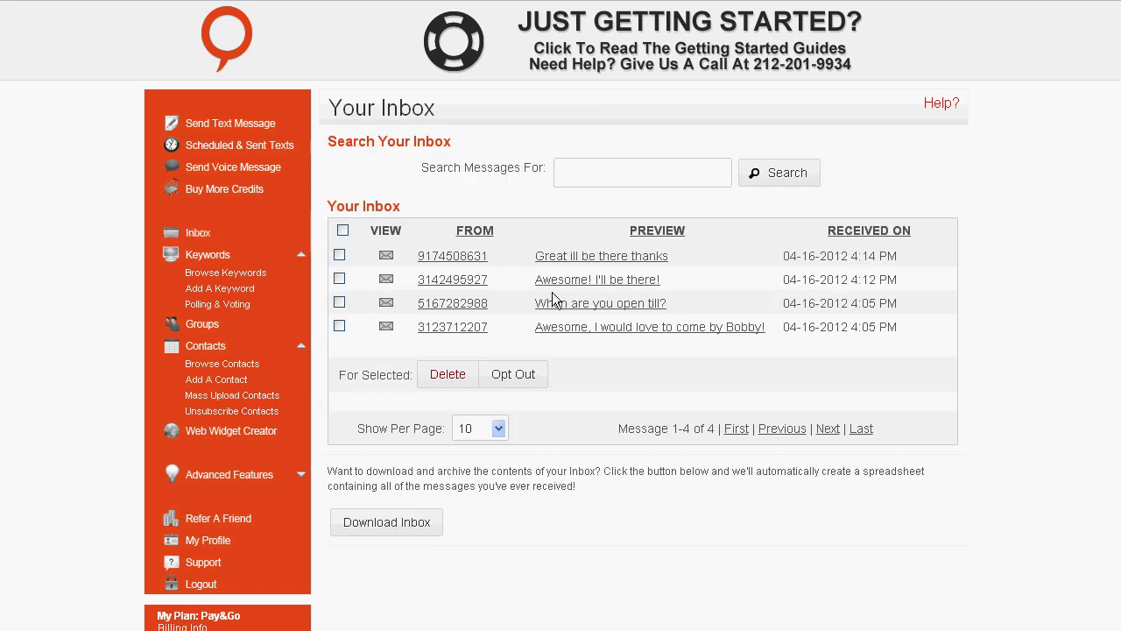